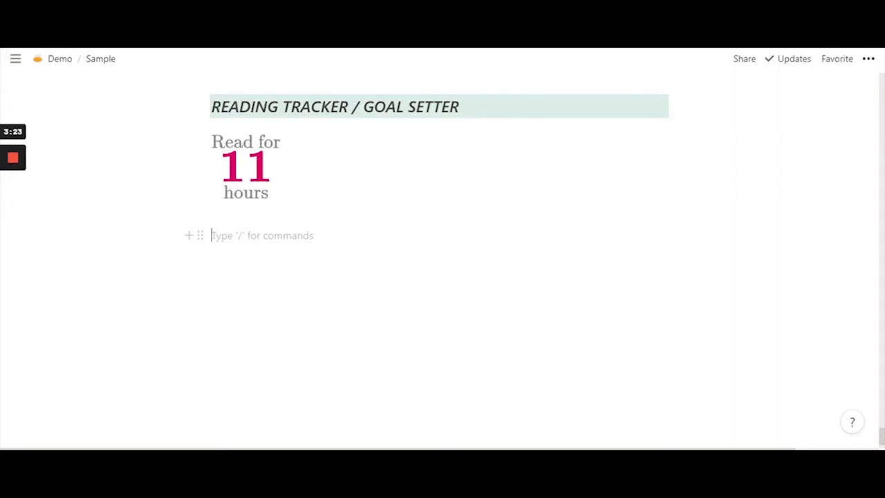
Step: Start a LaTeX formula on the empty line below the 11-hour goal with \substack{\text{\color{grey}
type("\\su")
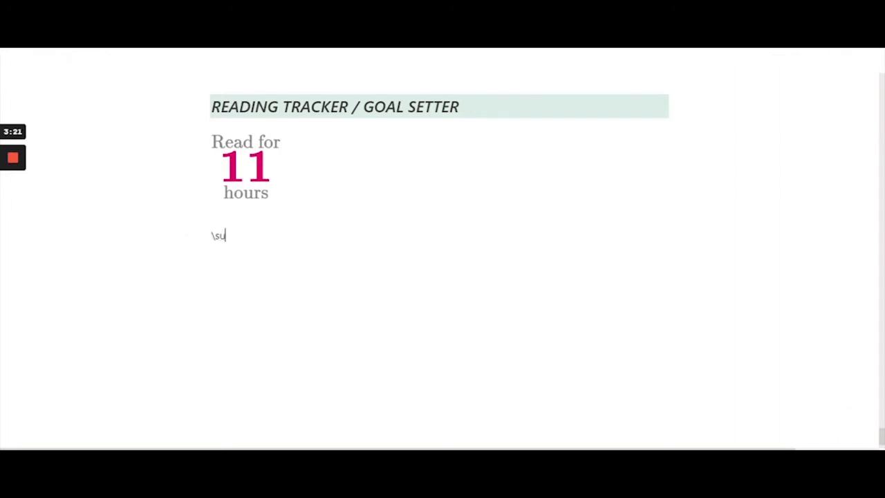
type("bstack{")
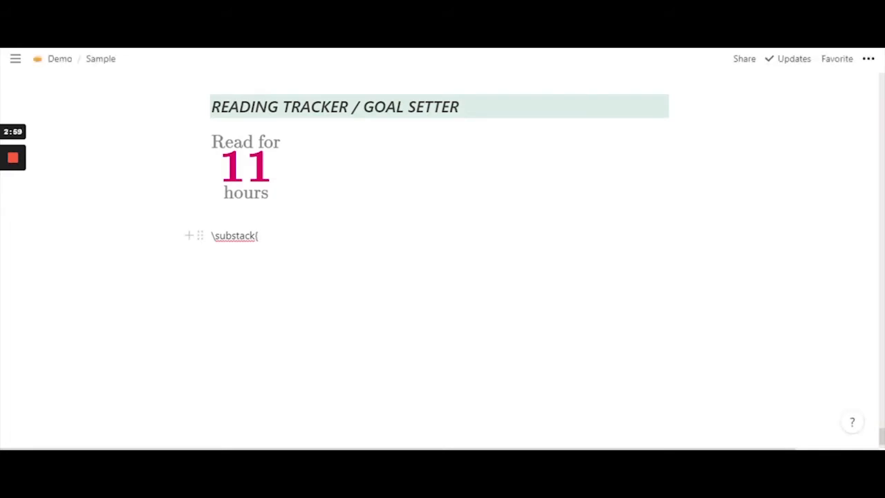
type("\\")
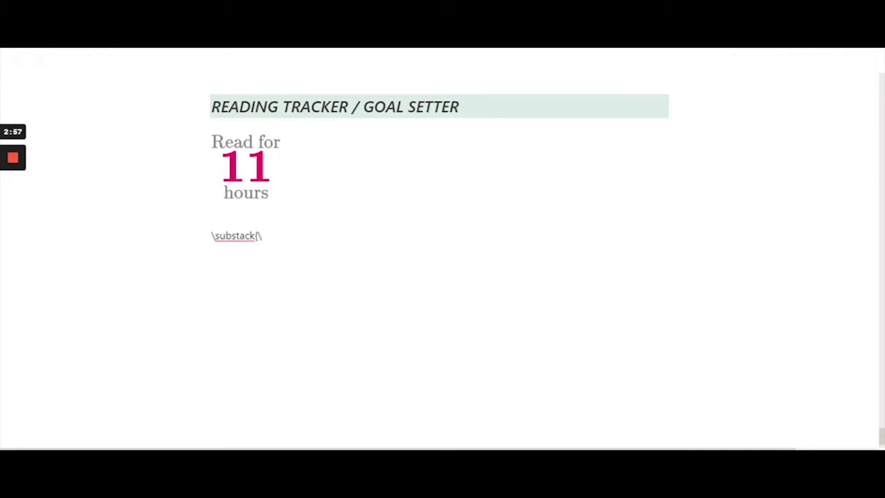
type("text")
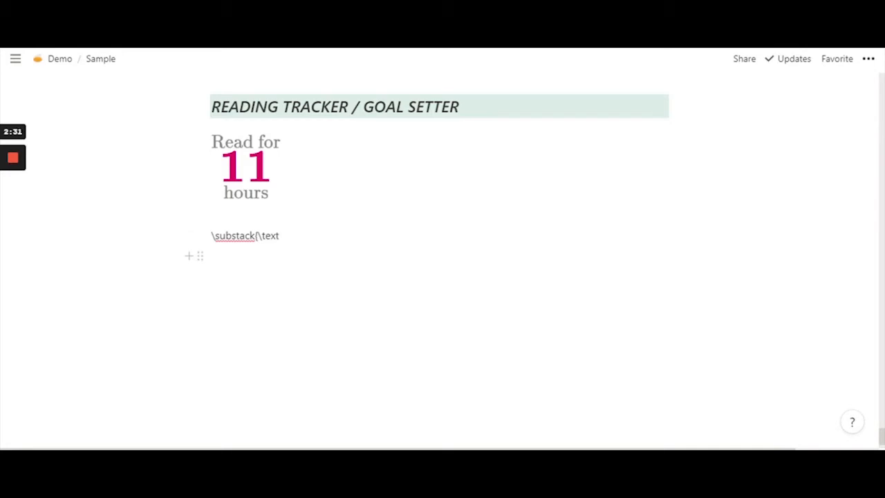
type("{")
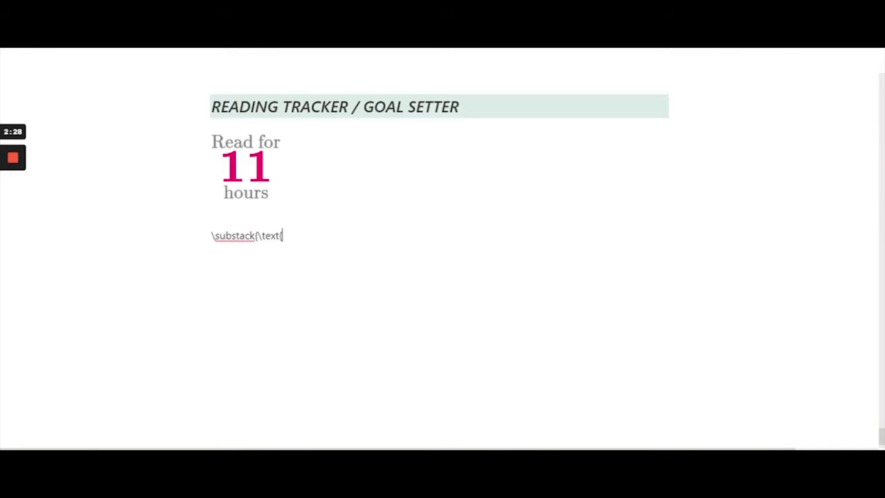
type("\\color{grey}")
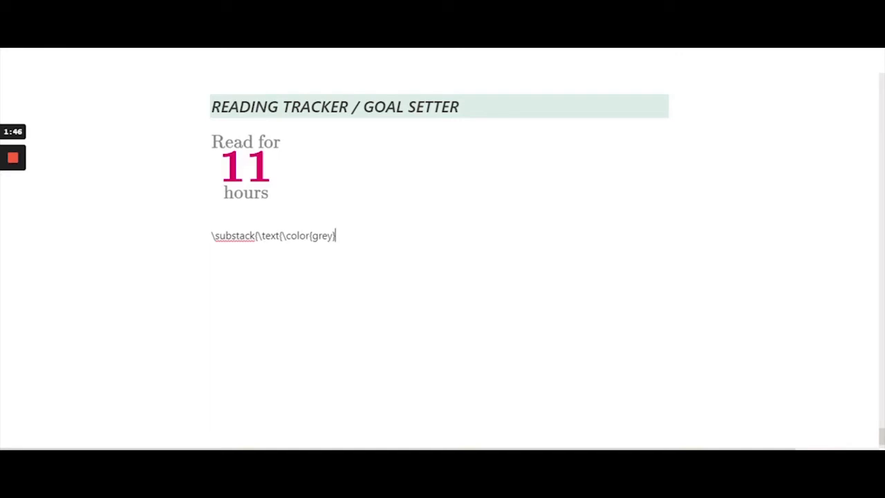
Step: Continue the formula's first line with \normalsize{Read for} after the grey color code
type("\\")
type("nomalzi")
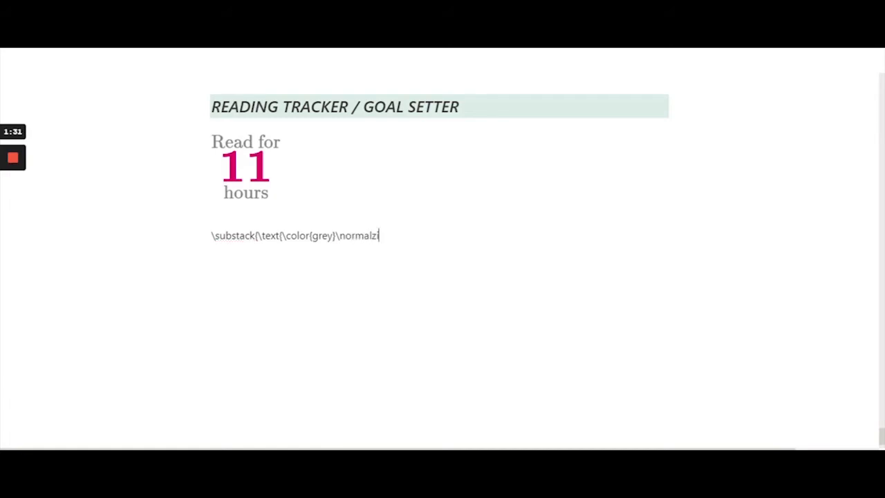
type("e")
key("BackSpace")
key("BackSpace")
key("BackSpace")
type("size{Read for")
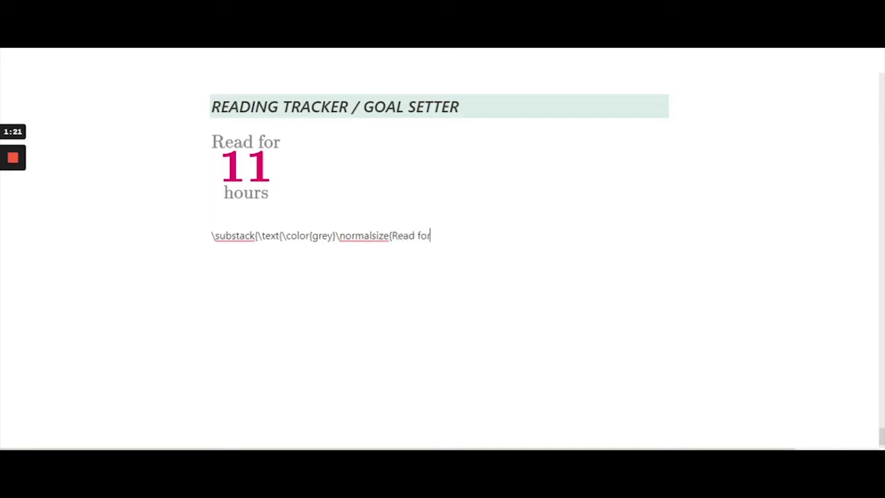
type("}")
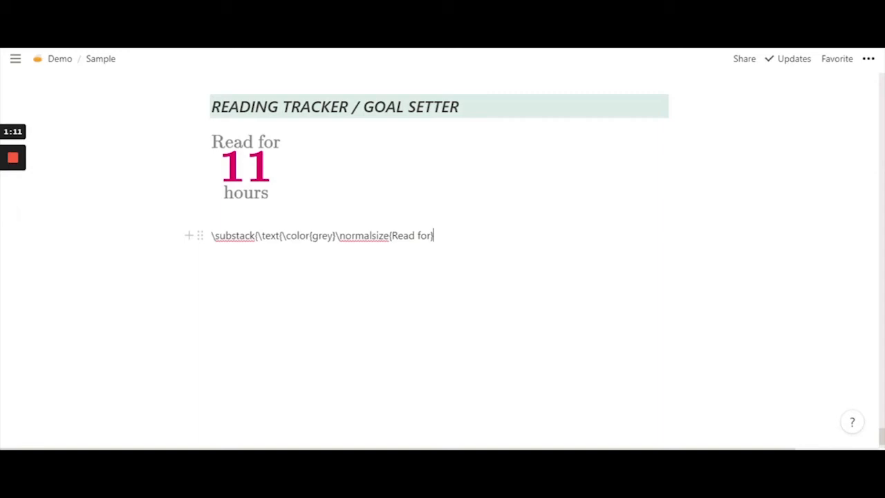
Step: Close the \text group around "Read for" with a curly bracket and end the line with \\ to start a new one
left_click_drag(434, 236, 390, 236)
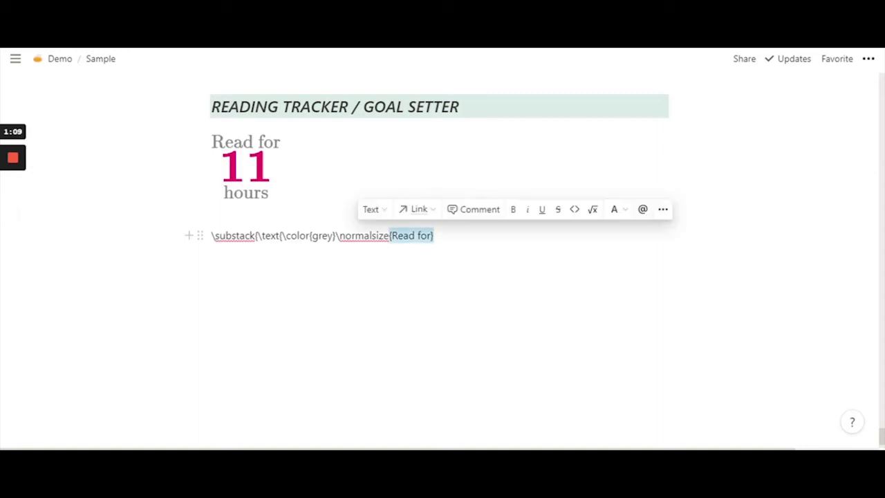
left_click_drag(336, 235, 280, 236)
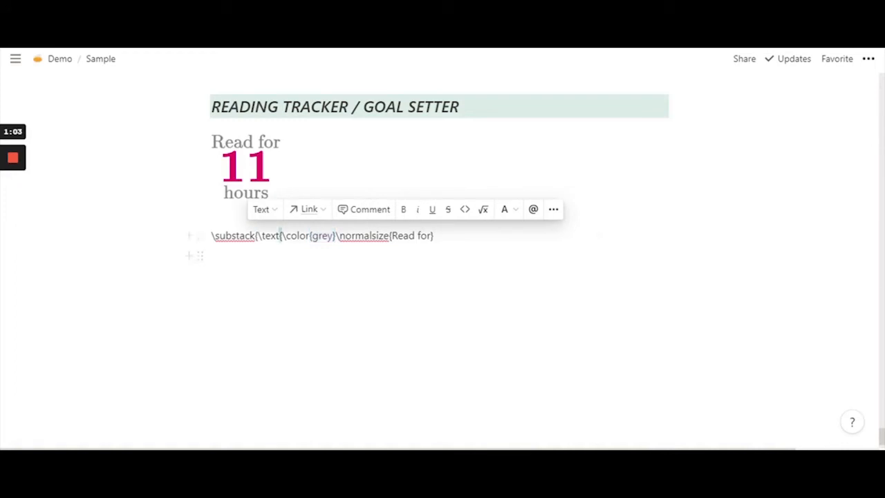
left_click(435, 236)
type("}")
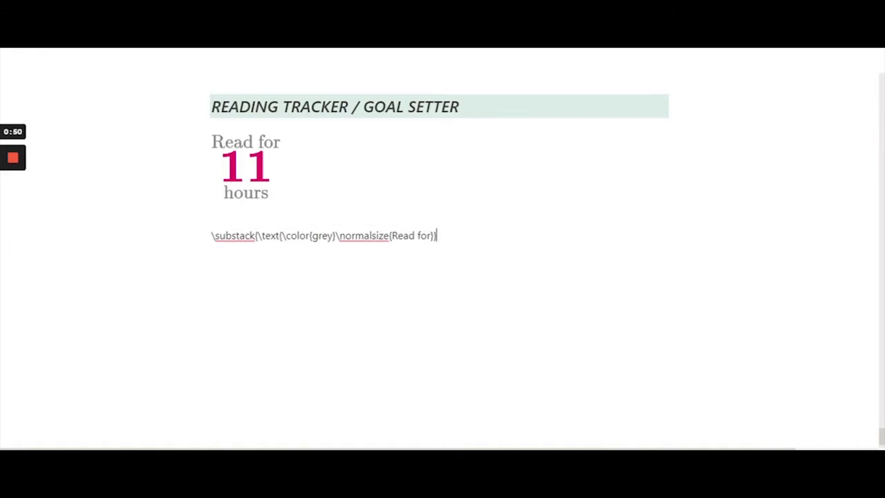
type("\\\\")
key("Return")
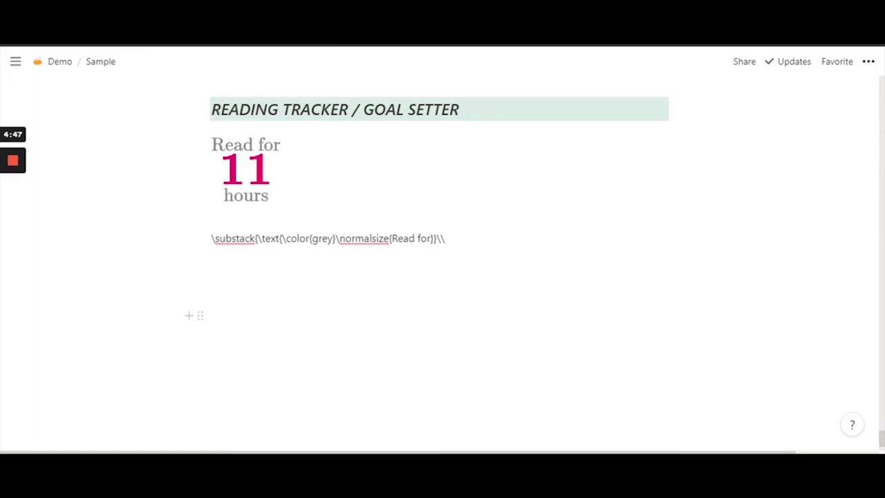
Step: Write the formula's second line as \textbf{\color{#e90163}\Huge{12} for the bold, oversized number
type("ext")
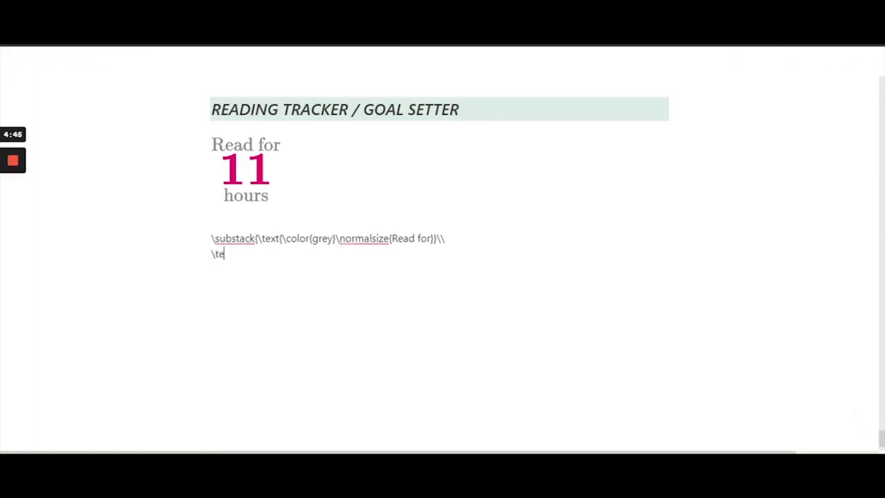
type("bf")
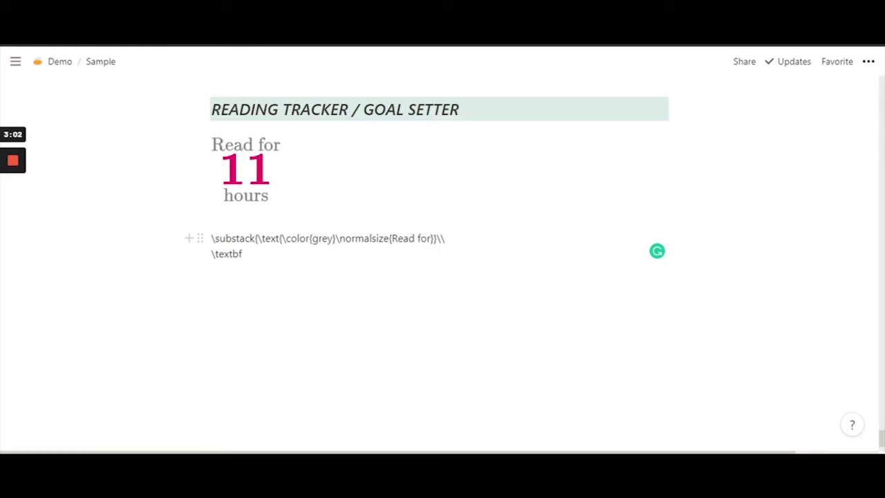
left_click(262, 239)
left_click_drag(258, 239, 434, 239)
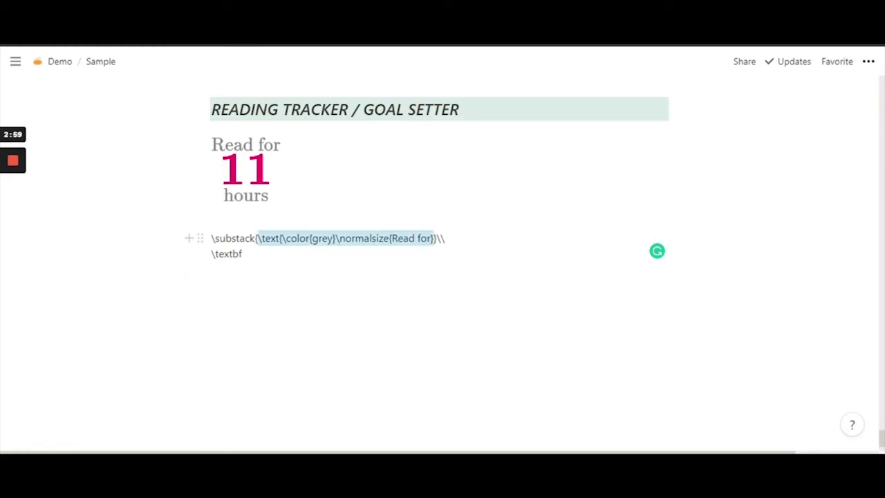
left_click(243, 254)
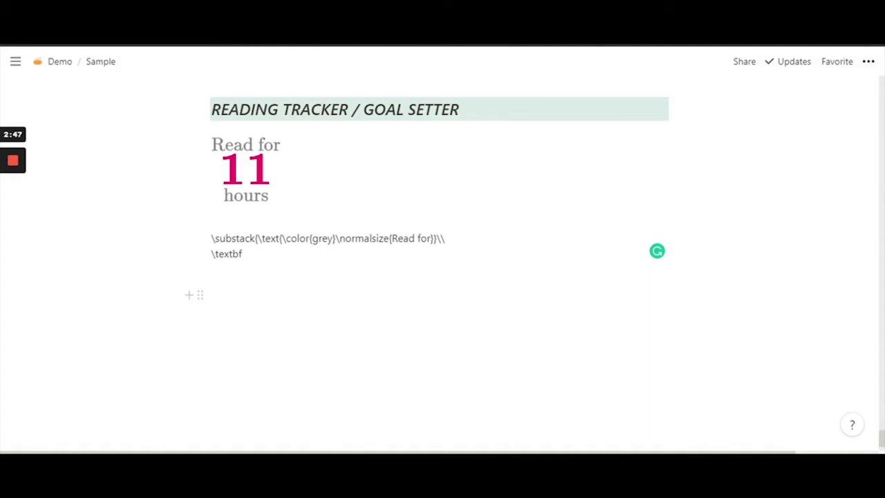
type("{\\")
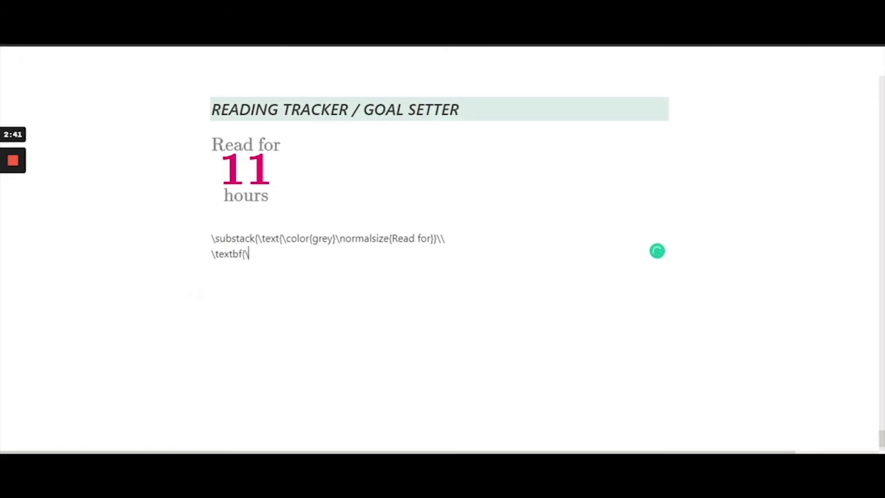
type("color{#e901")
type("6")
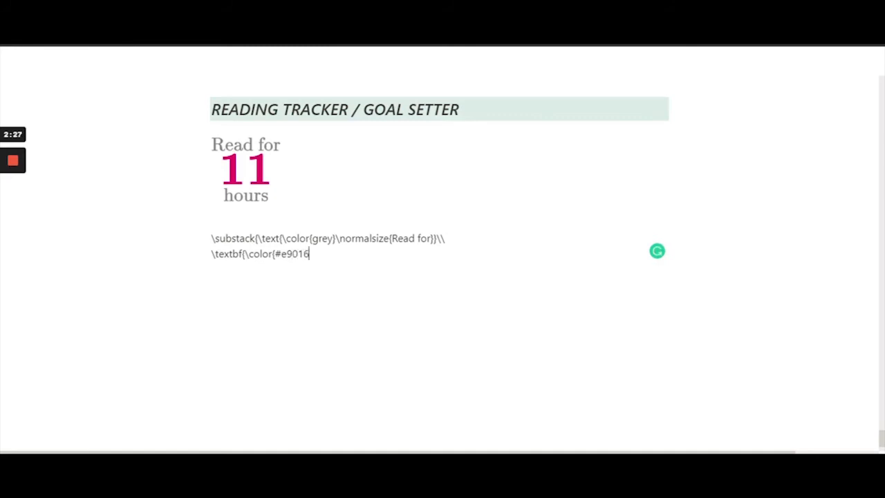
type("3}\\Huge{12")
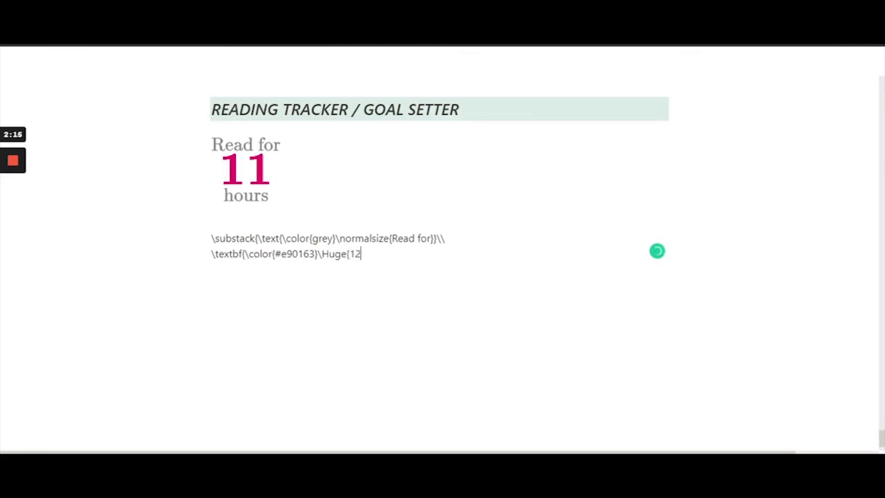
type("}")
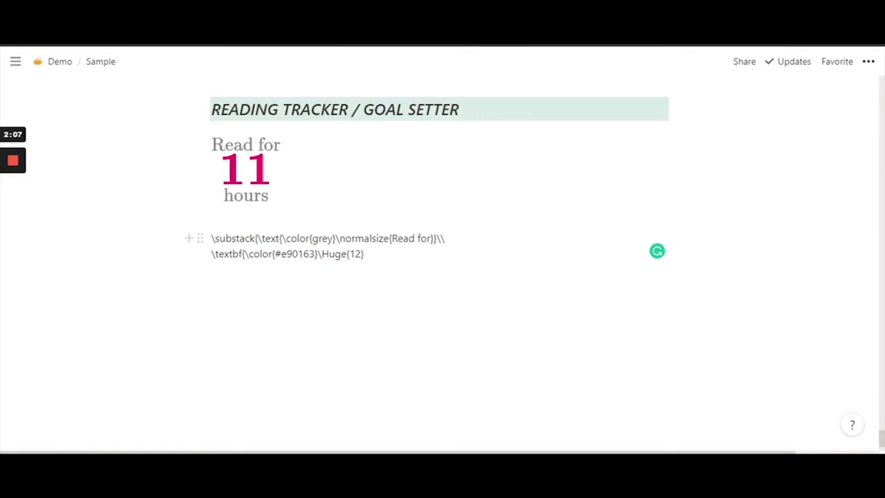
Step: Close the \textbf group with a curly bracket and end the second line with \\ to start a third one
left_click(243, 254)
key("shift+Left")
key("End")
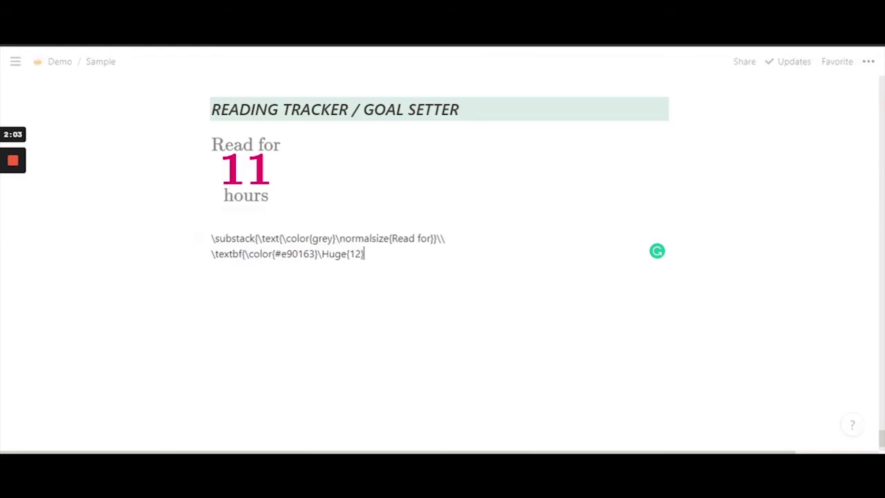
type("}")
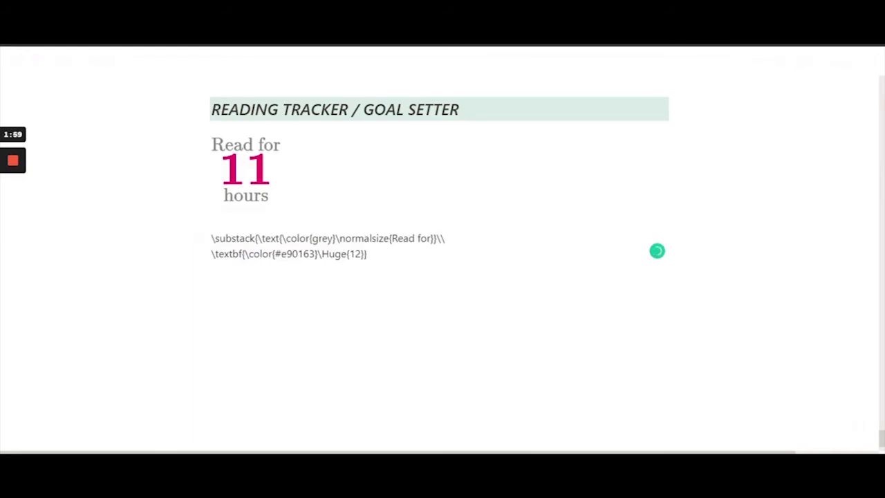
type("\\\\")
key("Return")
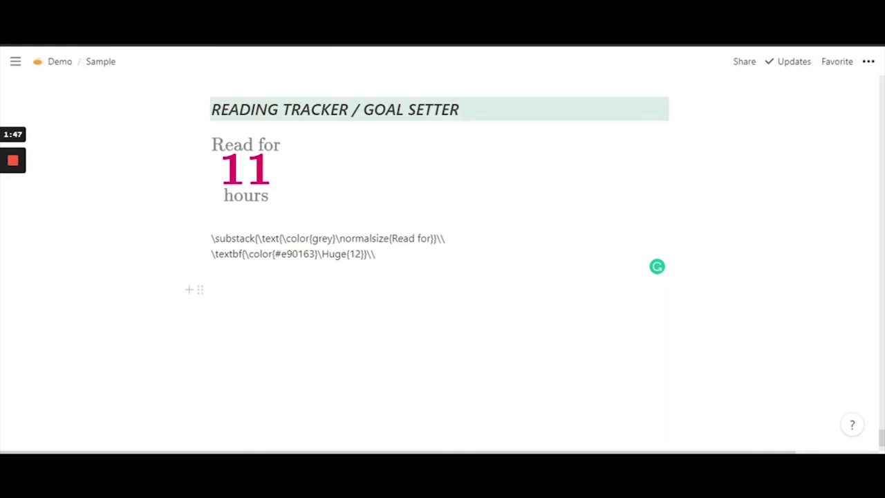
Step: Write the formula's third line as \text{\color{grey}\normalsize{hours}
type("\\text")
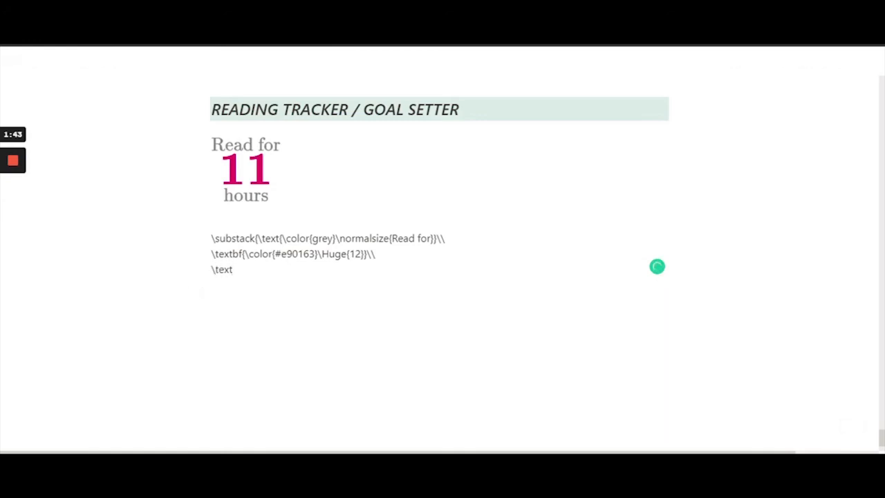
type("{\\color{grey} omr")
key("BackSpace")
key("BackSpace")
type("rml")
key("BackSpace")
type("als")
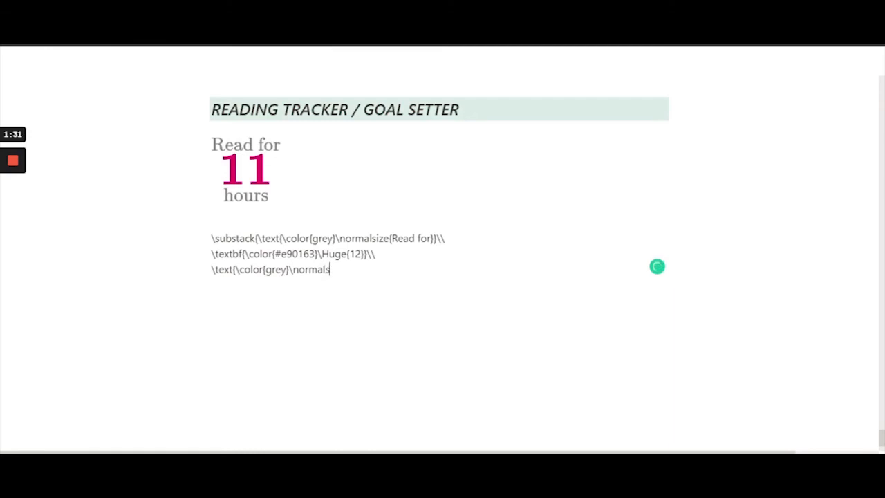
type("ize{hours}")
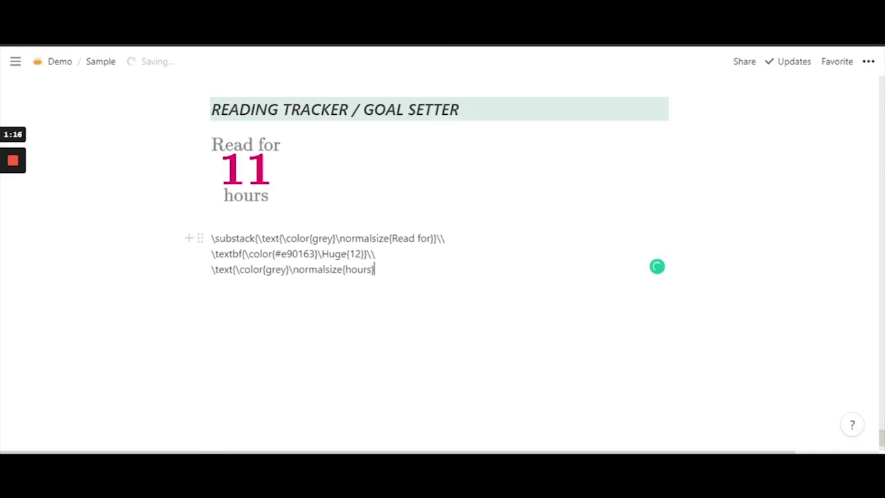
Step: Close the \text group around "hours" and the outer \substack group with curly brackets
left_click(235, 269)
left_click_drag(232, 269, 236, 269)
left_click(375, 269)
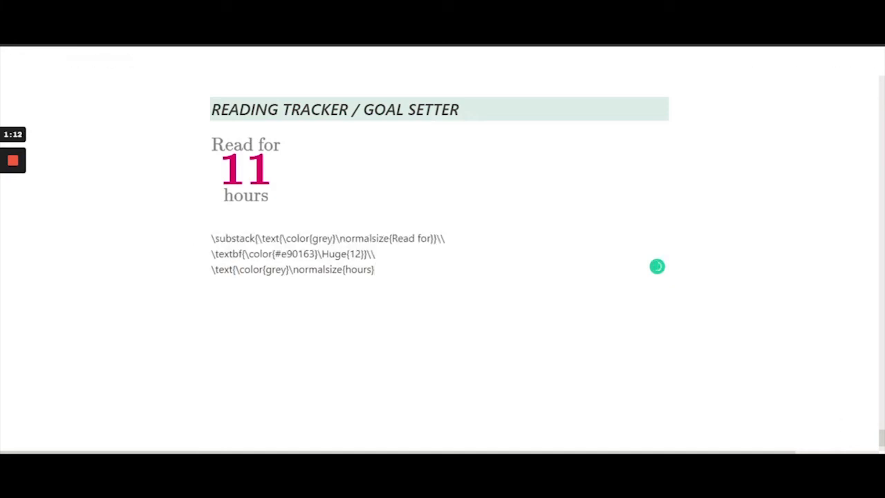
type("}")
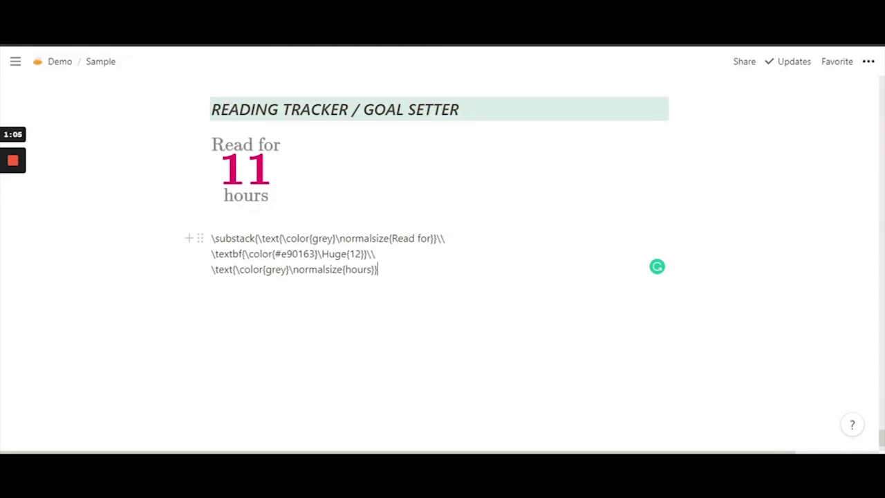
left_click_drag(255, 239, 259, 239)
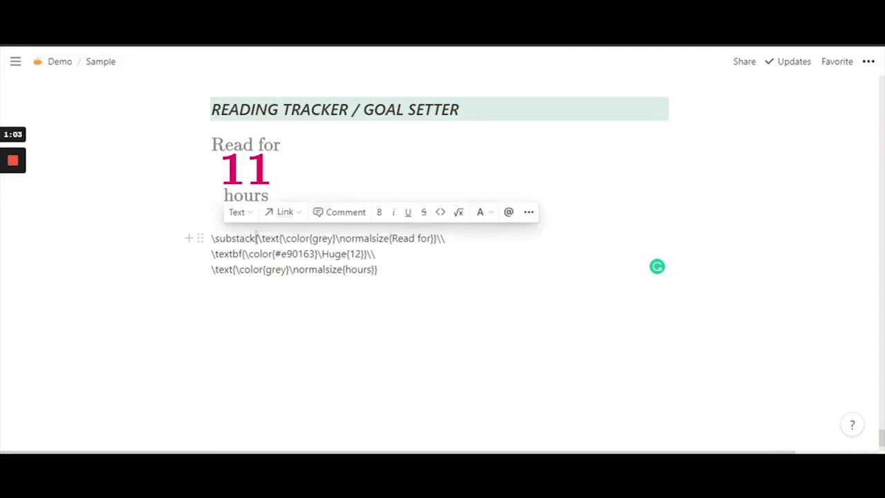
left_click(377, 270)
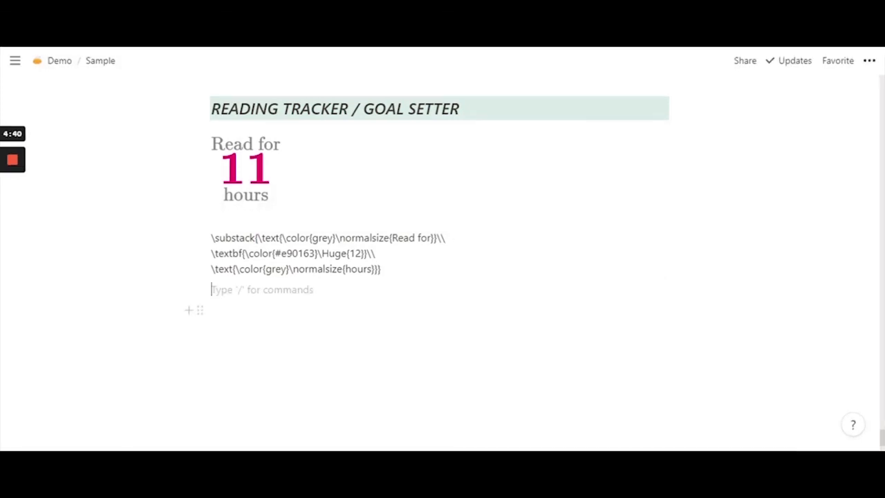
Step: Add the text "hey" in a separate block below the formula code, leaving an empty line between them
key("BackSpace")
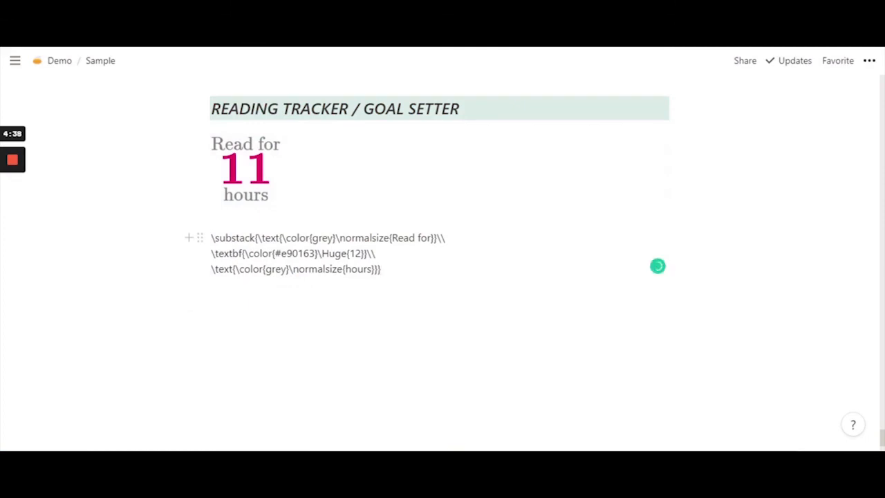
key("Return")
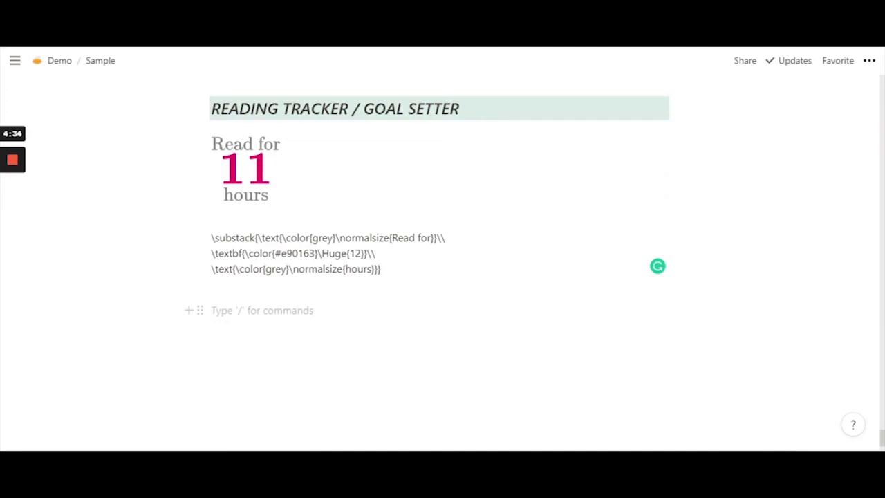
type("hey")
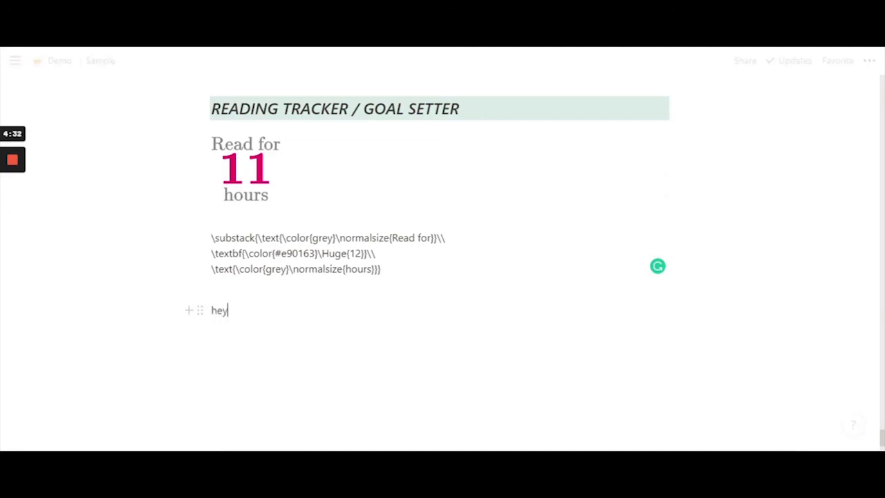
Step: Copy the three-line formula code and convert the text "hey" into an inline equation that contains the copied code instead
left_click(213, 238)
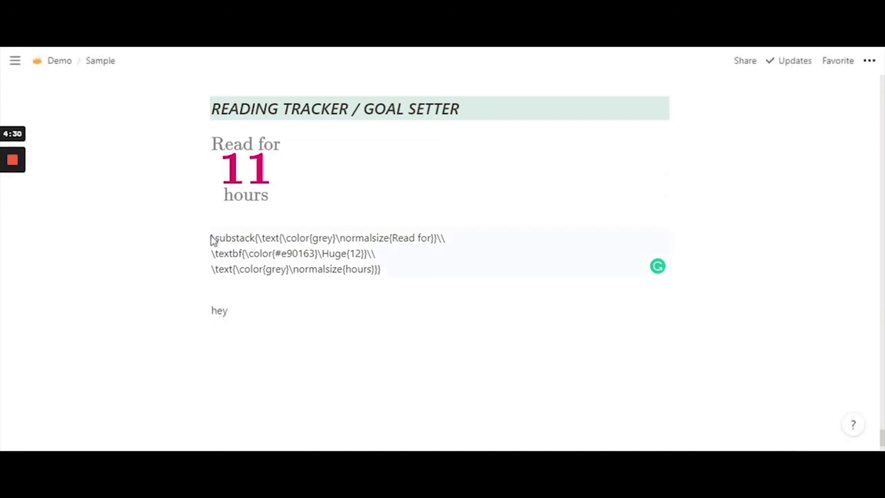
left_click_drag(212, 238, 382, 270)
key("ctrl+c")
key("ctrl+shift+e")
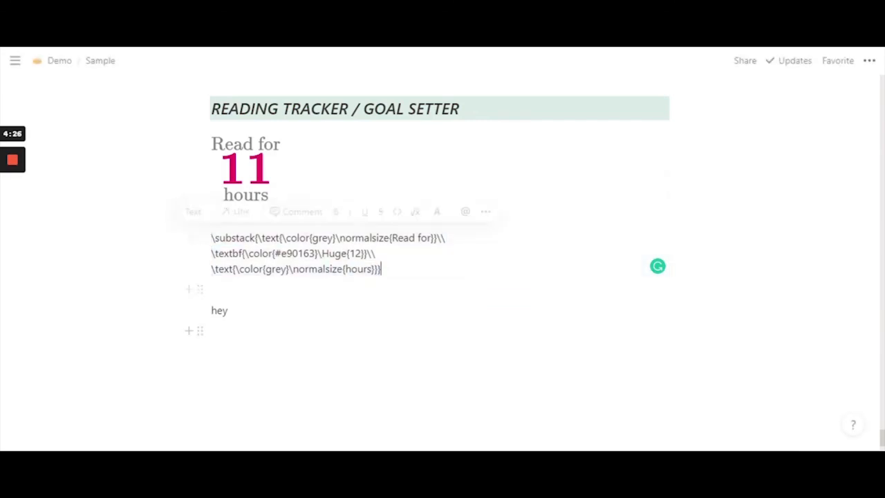
double_click(219, 310)
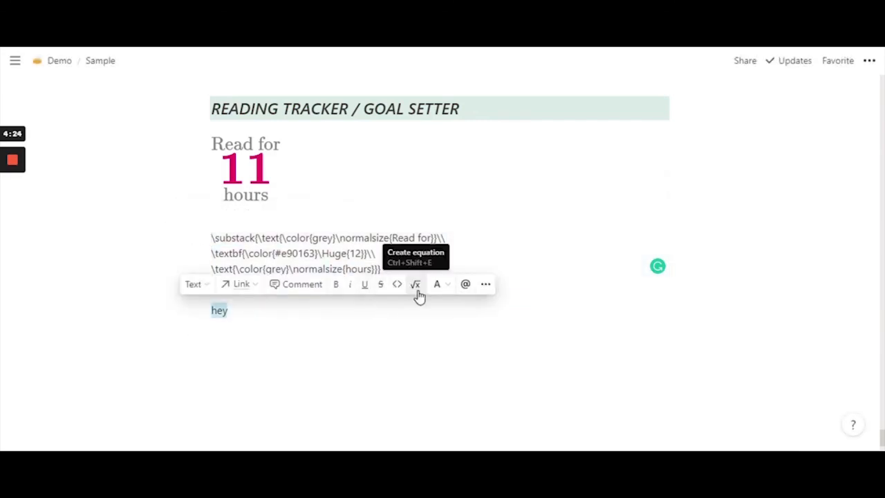
left_click(416, 294)
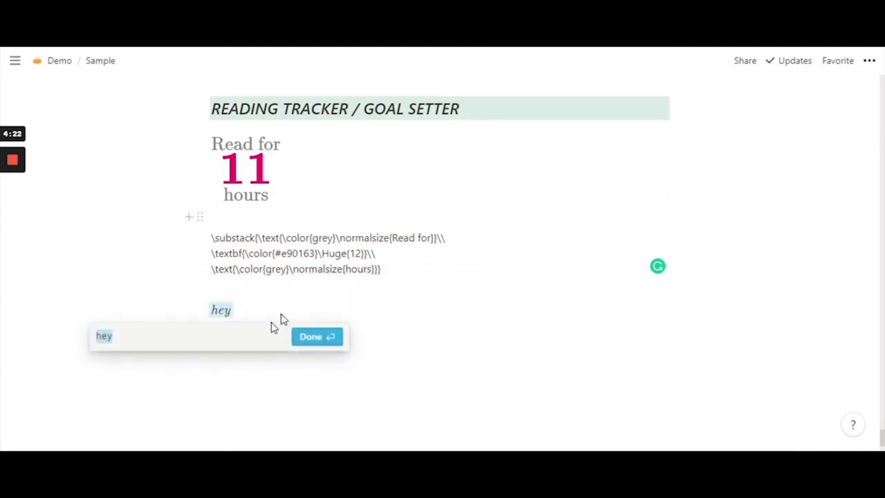
key("ctrl+v")
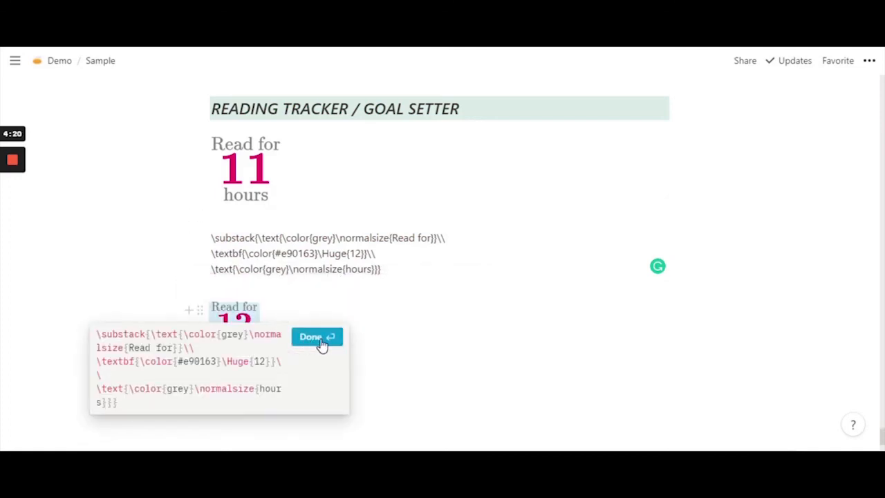
left_click(317, 337)
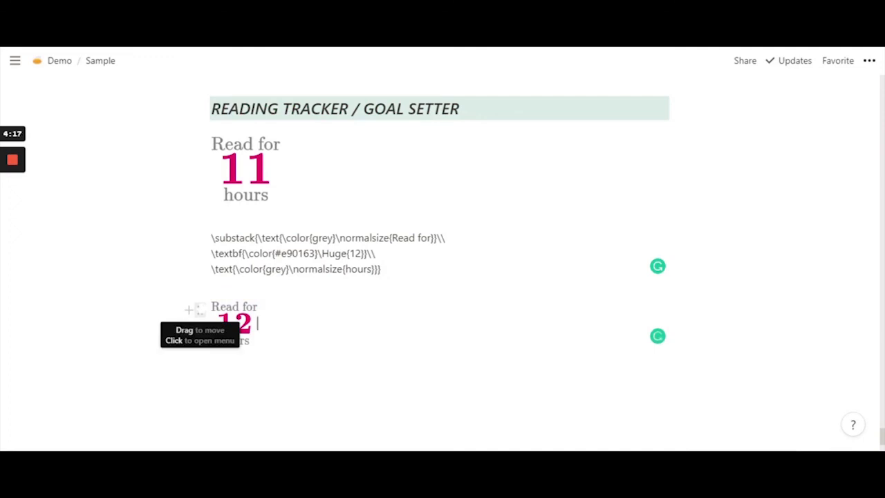
Step: Turn the block with the "Read for 12 hours" equation into a Heading 2
left_click(198, 309)
mouse_move(125, 271)
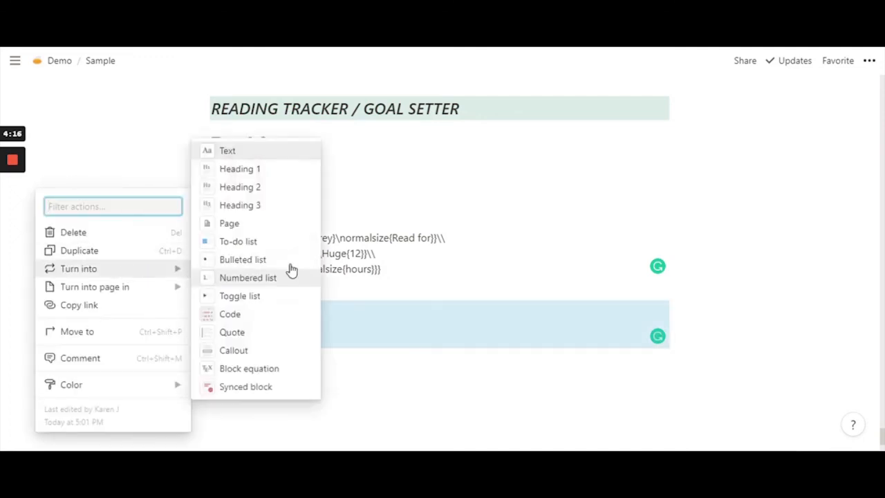
left_click(283, 195)
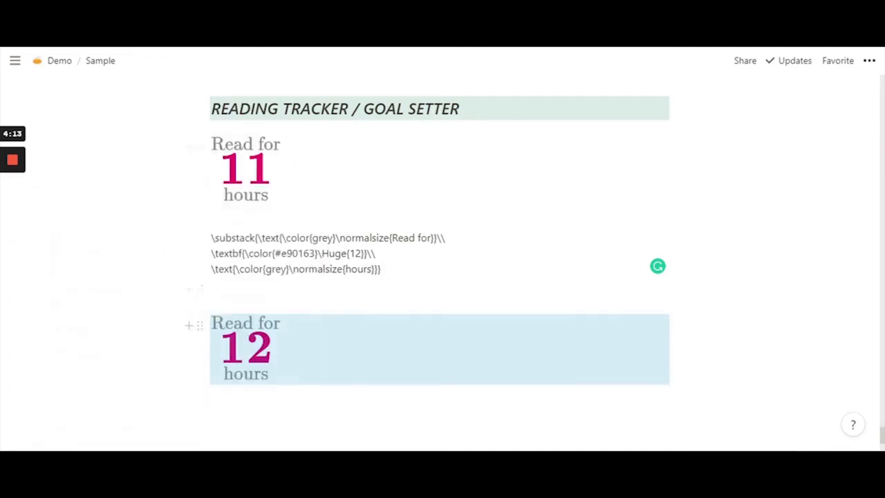